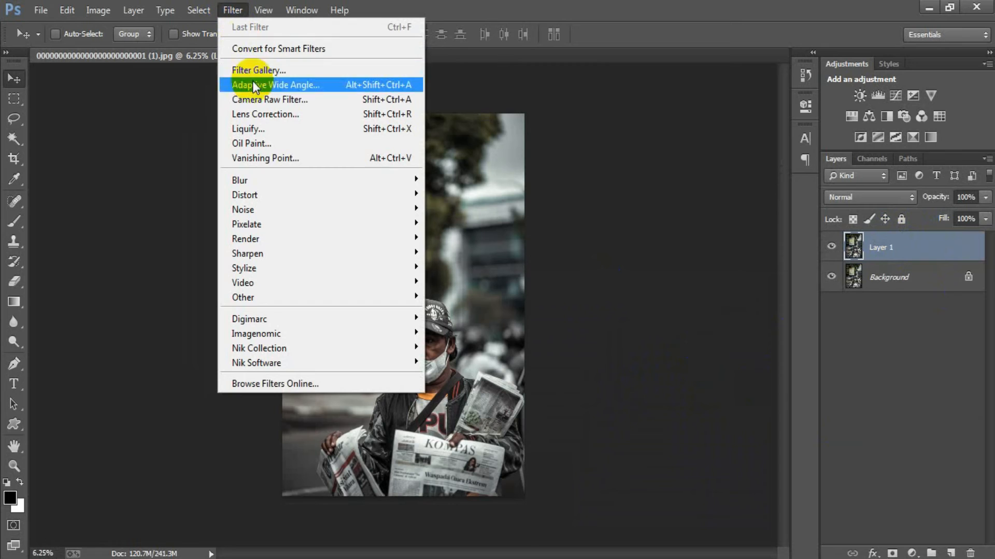
Step: Apply the Camera Raw filter to Layer 1 with Temperature +29, Tint -34, Exposure -0.70 and Contrast -41
left_click(265, 99)
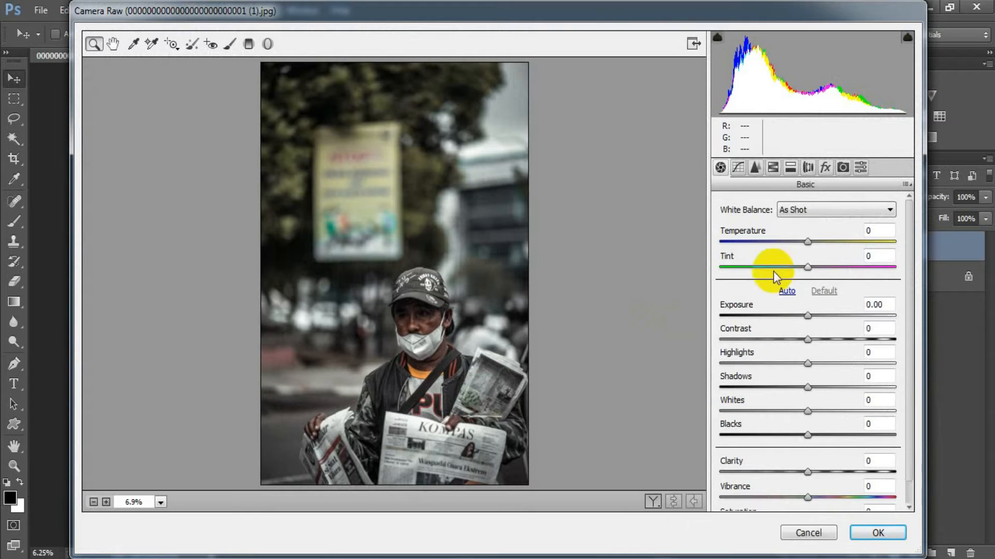
left_click_drag(806, 243, 778, 266)
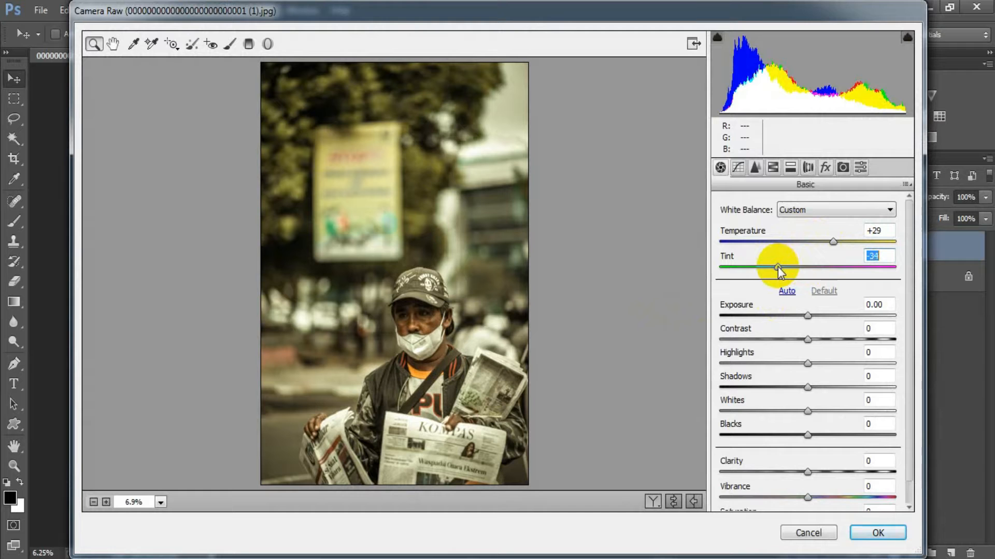
left_click_drag(807, 316, 775, 337)
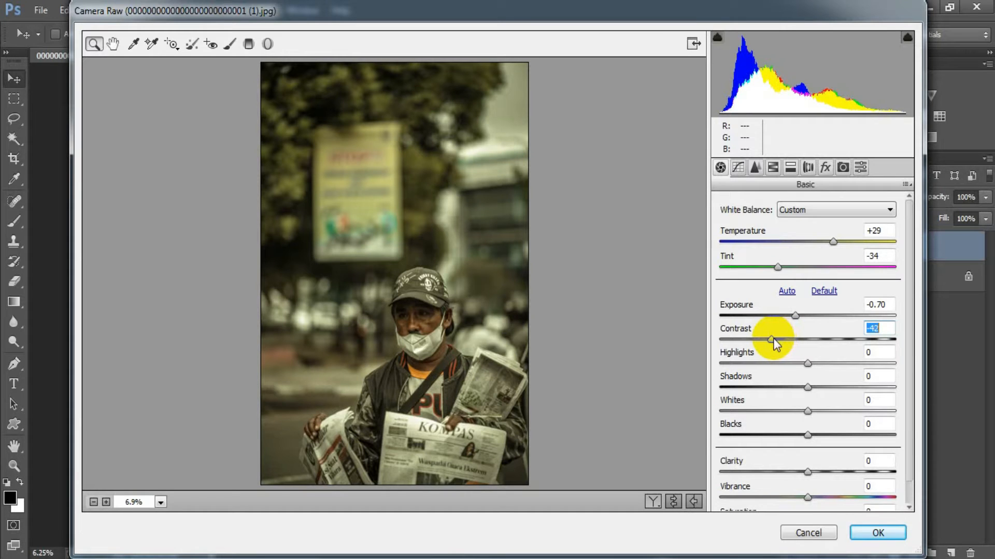
Step: Set the basic tonal adjustments to Highlights -100, Shadows +65, Whites +4 and Blacks -18
left_click_drag(773, 339, 701, 379)
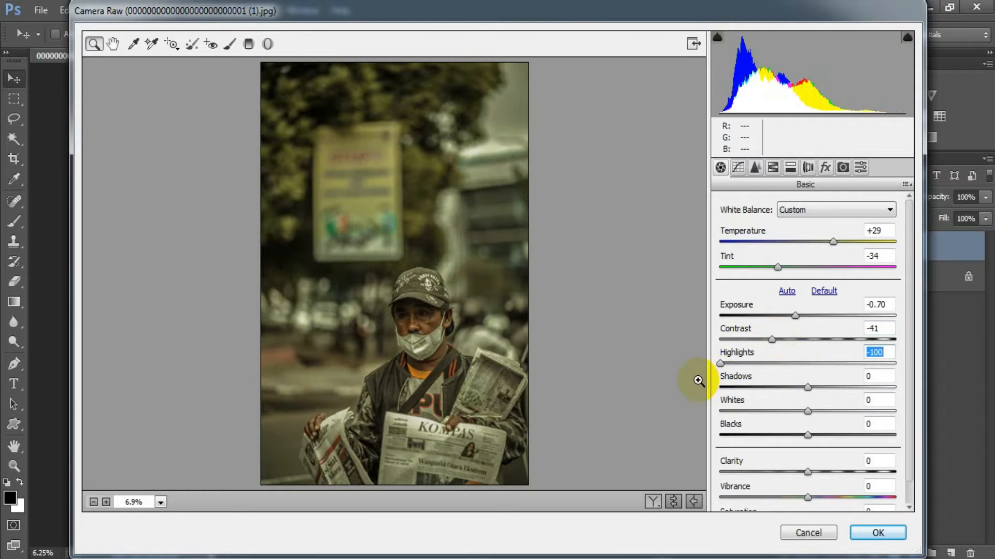
left_click_drag(807, 387, 864, 386)
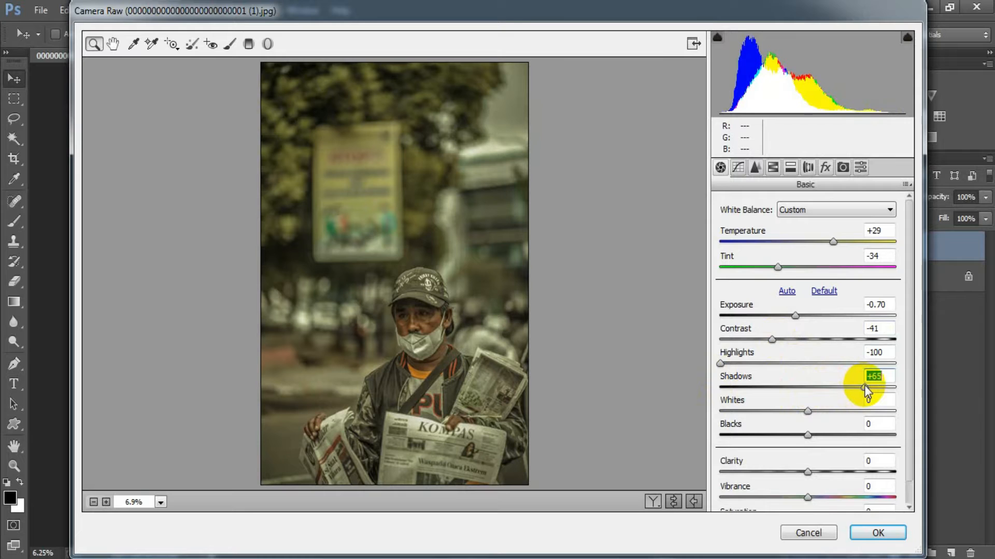
left_click_drag(807, 412, 811, 413)
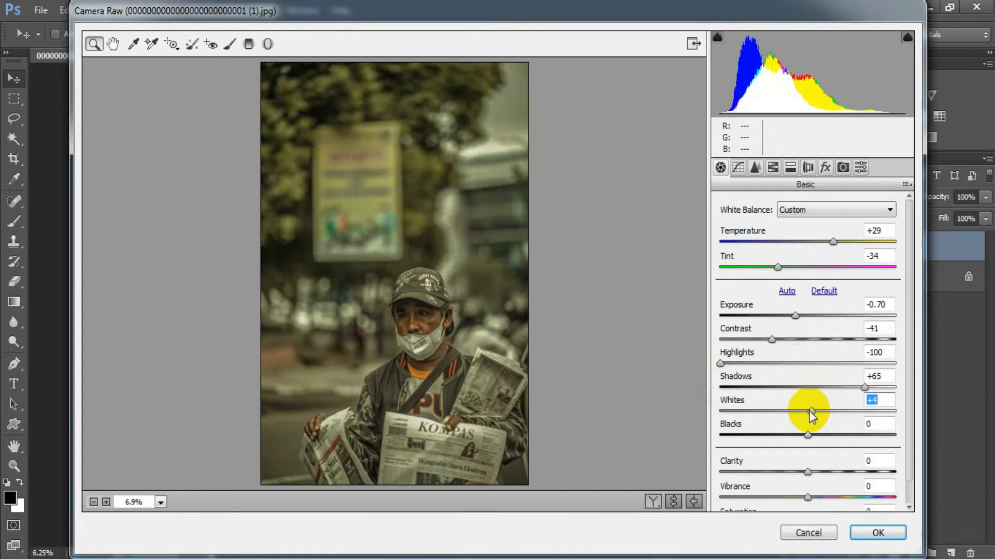
left_click_drag(807, 435, 791, 435)
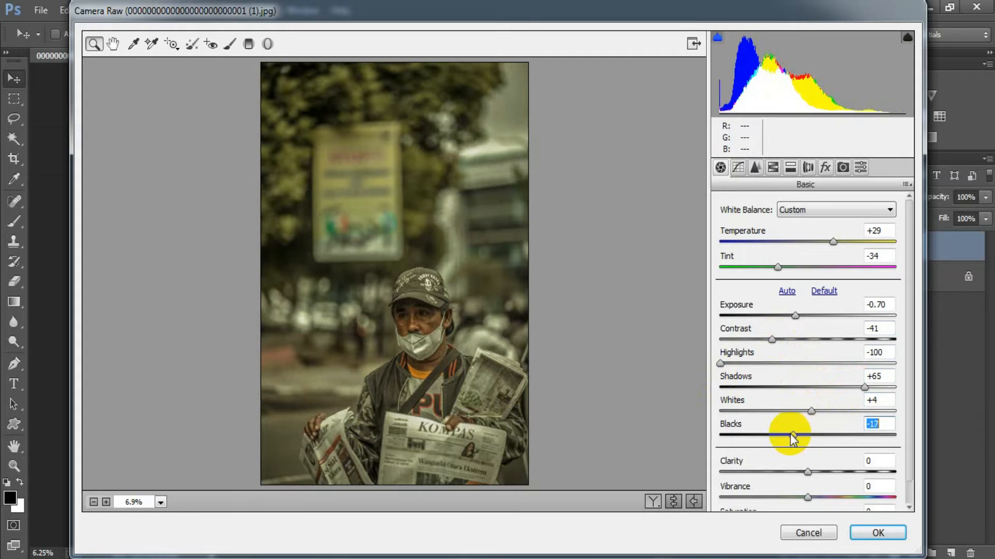
Step: Set Clarity to -28, Vibrance to +4 and Saturation to -12 in the basic adjustments
left_click_drag(806, 472, 785, 473)
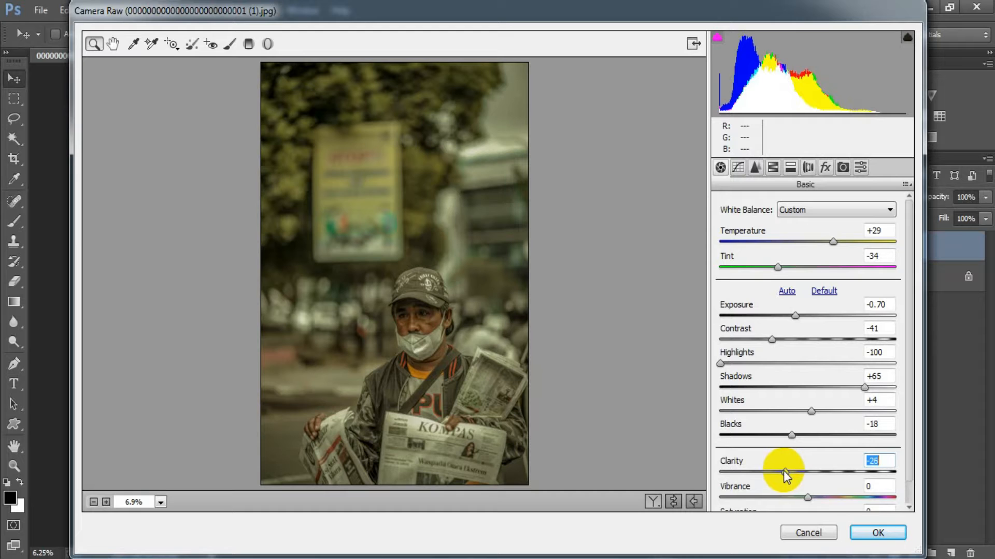
left_click_drag(807, 498, 810, 498)
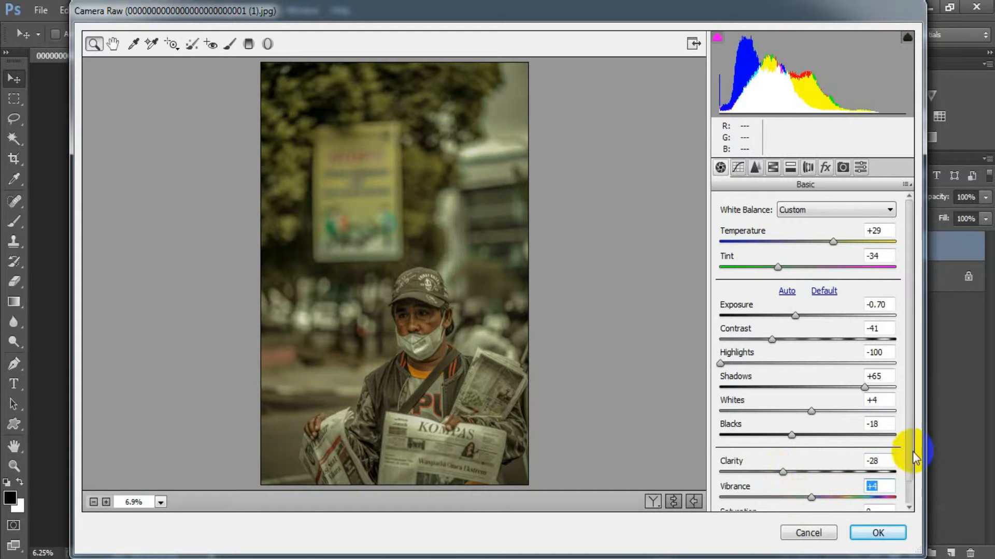
left_click_drag(910, 455, 918, 480)
left_click_drag(803, 500, 796, 500)
left_click(875, 487)
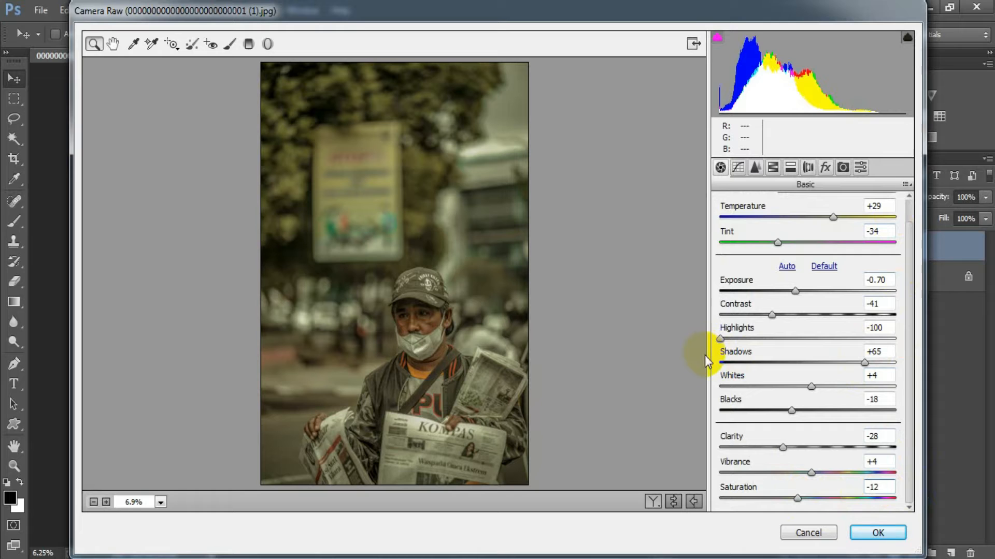
Step: Shape the RGB point tone curve into an S with a lifted black point, points at 66/53 and 126/136, raised highlights and white output 232
left_click(739, 167)
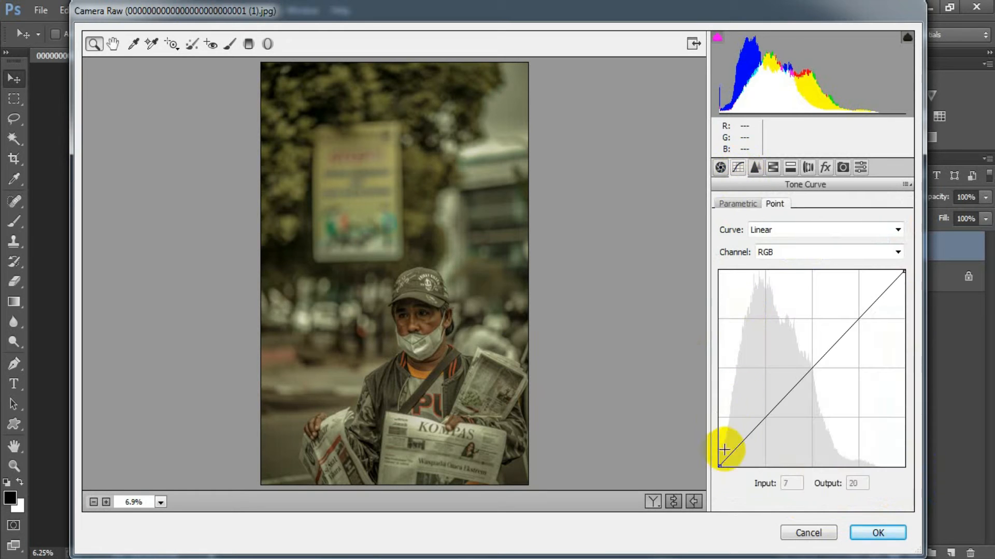
mouse_move(719, 467)
left_mouse_down()
mouse_move(695, 455)
mouse_move(703, 456)
left_mouse_up()
left_click_drag(759, 416, 766, 426)
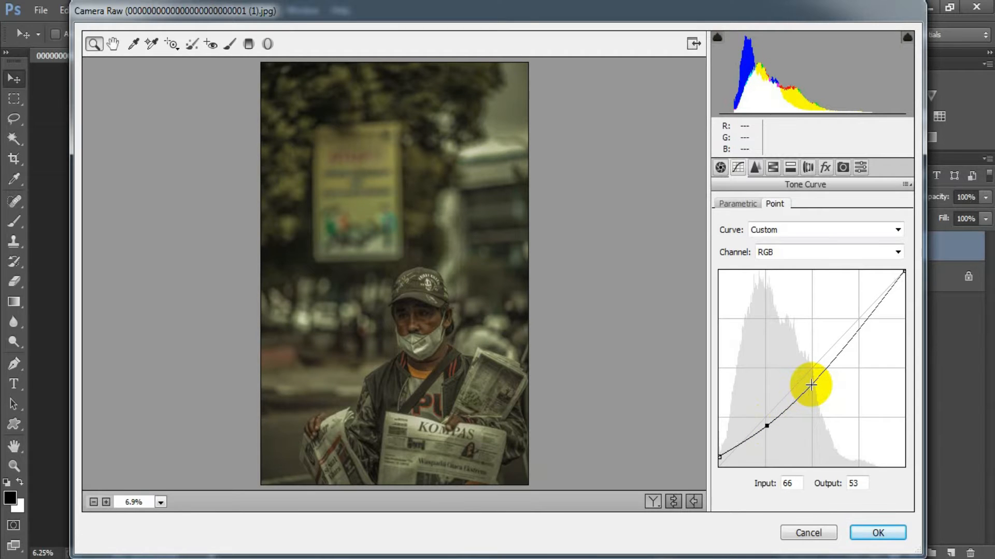
left_click_drag(812, 386, 809, 362)
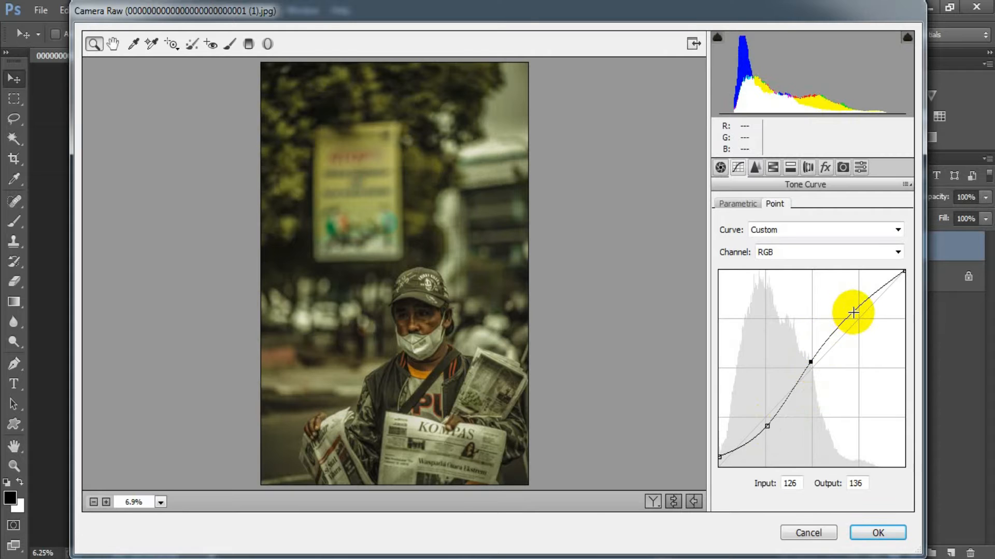
left_click_drag(856, 308, 857, 305)
left_click_drag(904, 271, 913, 288)
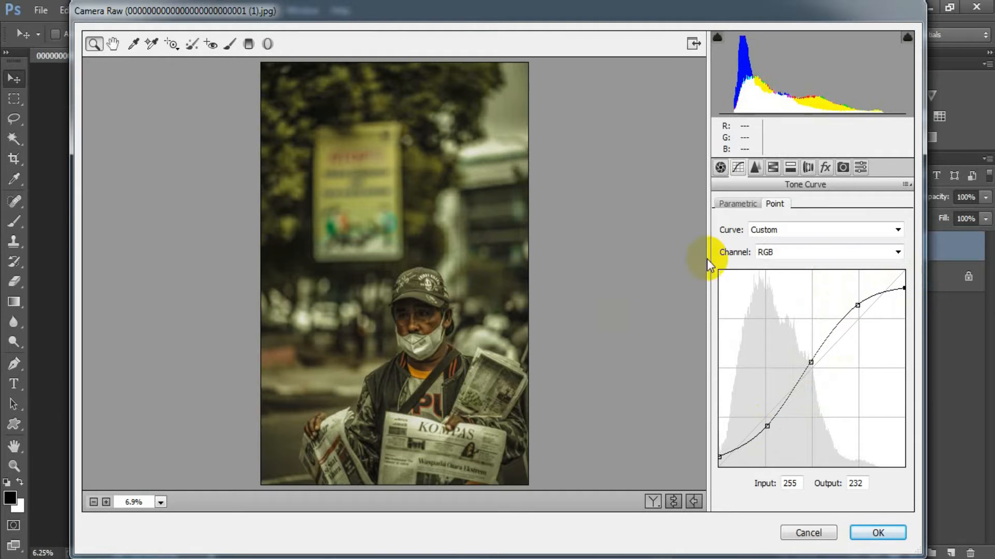
Step: Sharpen the photo with Amount 30 and Masking 94
left_click(755, 168)
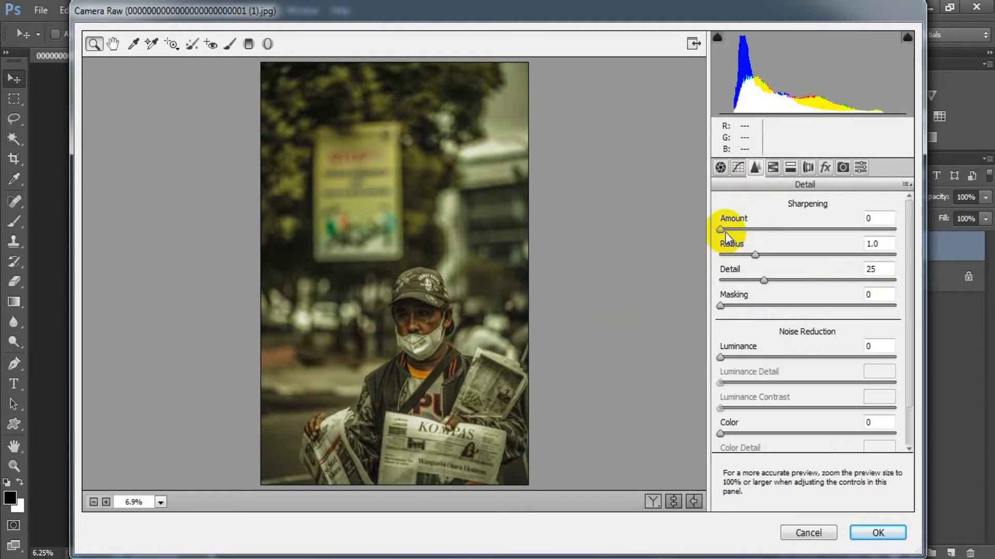
left_click_drag(719, 229, 748, 233)
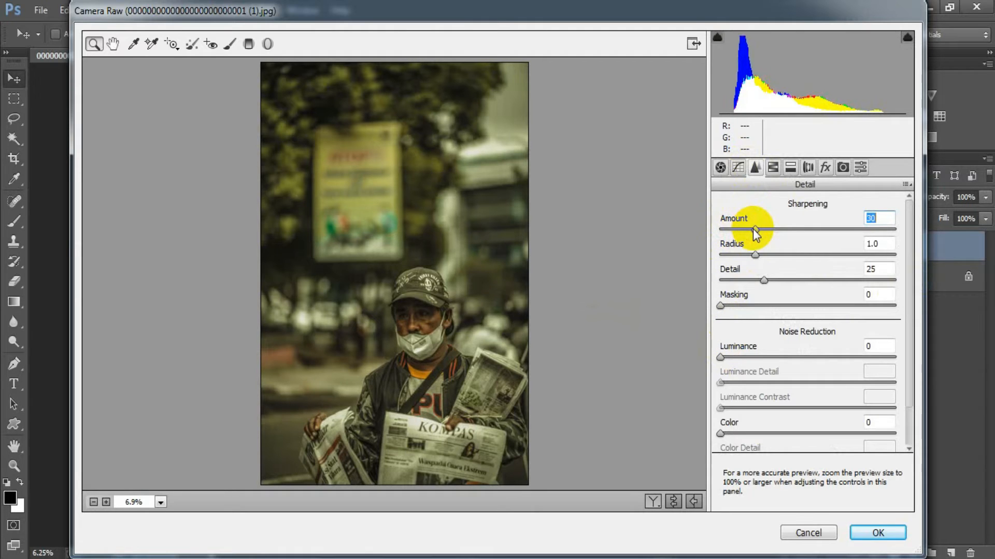
left_click_drag(725, 306, 889, 306)
left_click(886, 295)
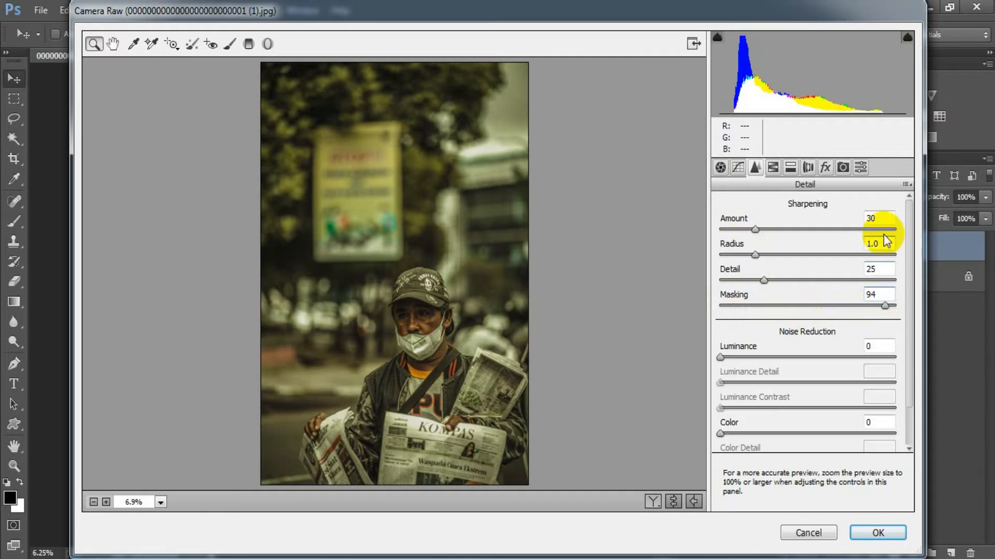
Step: Shift the HSL hues to Reds +24, Oranges -18, Yellows -83, Greens -51, Aquas +4 and Blues +2
left_click(773, 167)
left_click(730, 228)
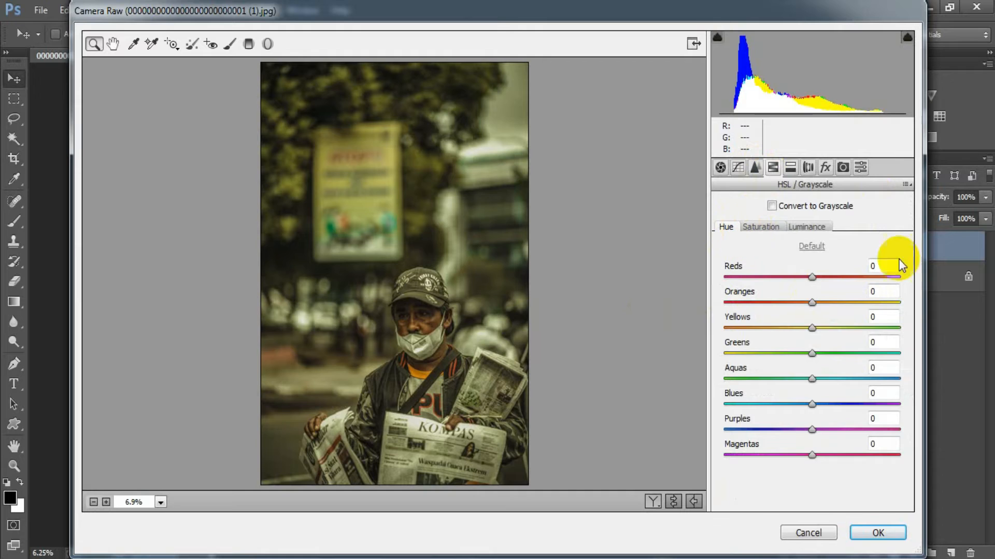
left_click_drag(815, 279, 837, 277)
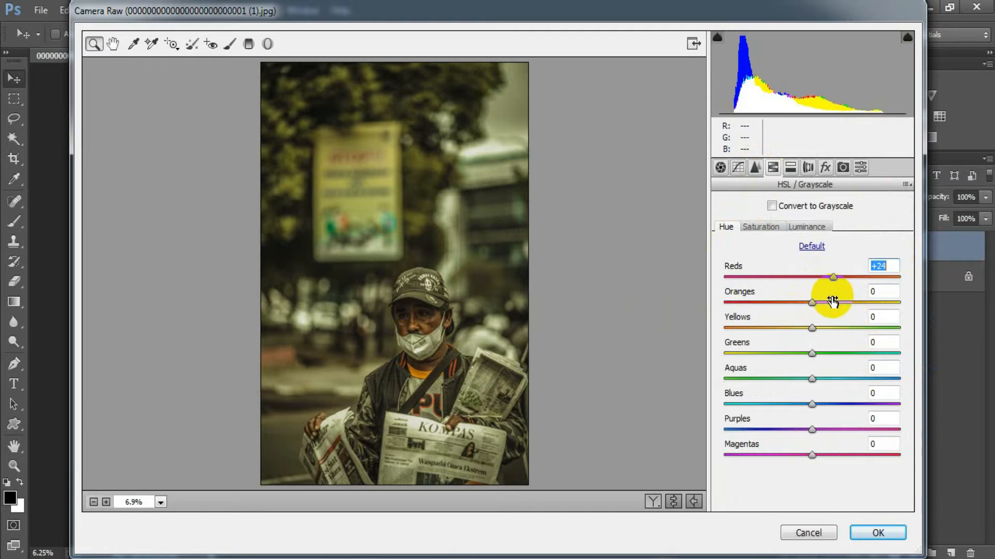
left_click_drag(811, 304, 798, 305)
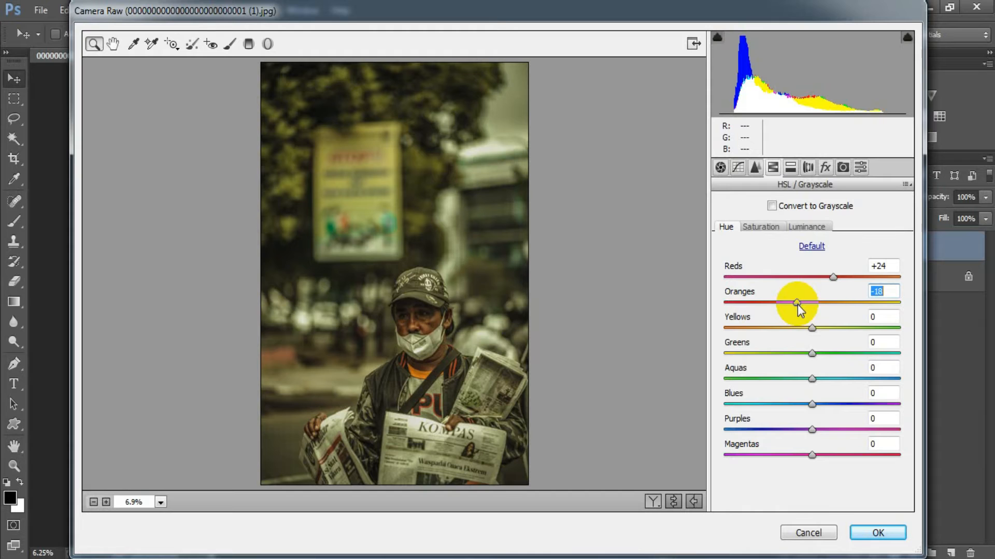
left_click_drag(812, 329, 737, 342)
left_click_drag(811, 353, 767, 357)
left_click_drag(815, 380, 813, 402)
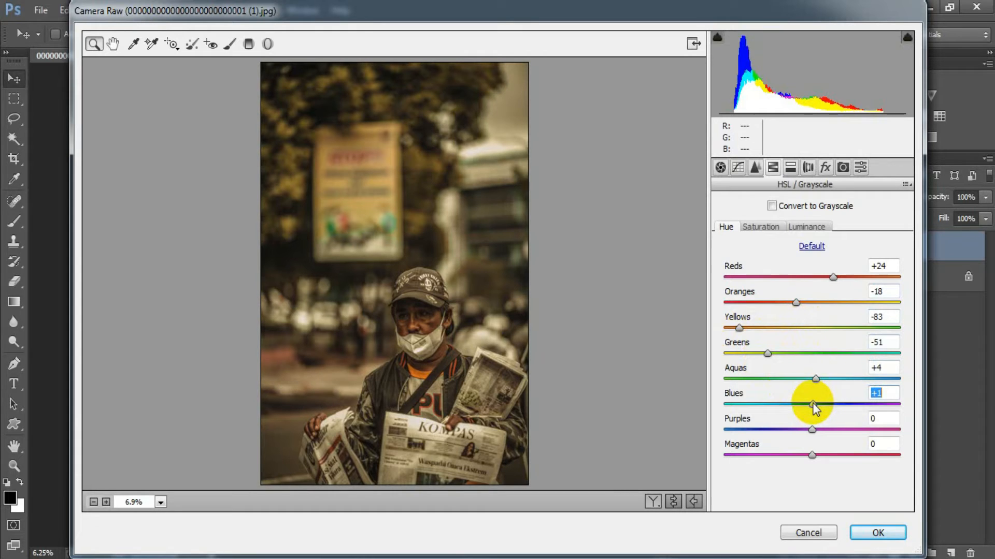
left_click_drag(814, 405, 814, 405)
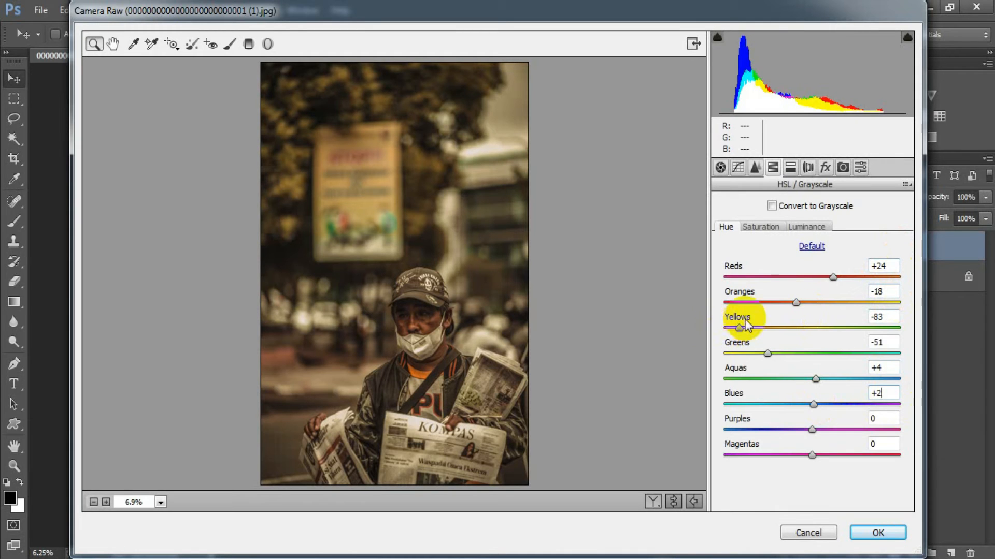
Step: Set the HSL saturation to Reds +20, Oranges +24, Yellows -43, Greens -71, Aquas -16 and Blues -16
left_click(769, 231)
left_click_drag(812, 277, 833, 306)
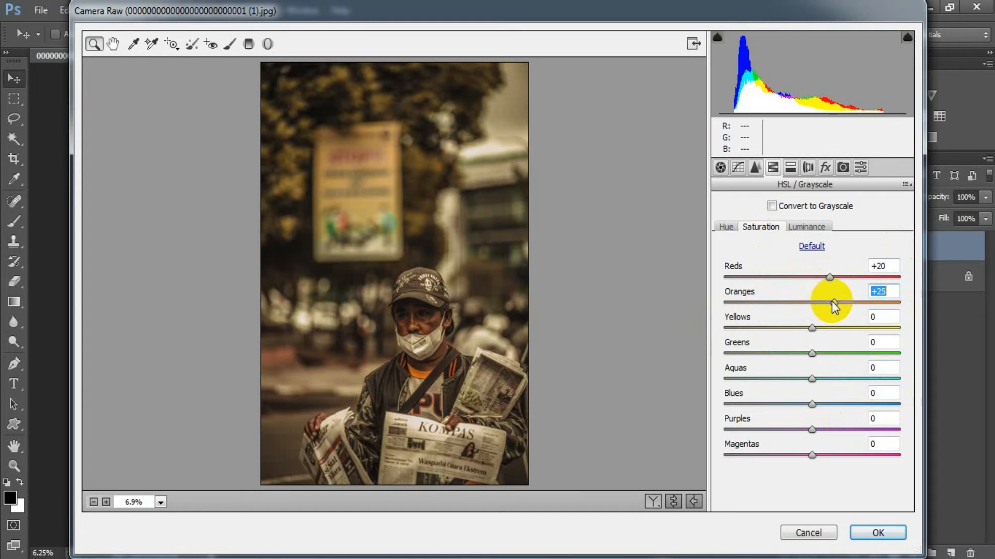
left_click_drag(833, 306, 779, 329)
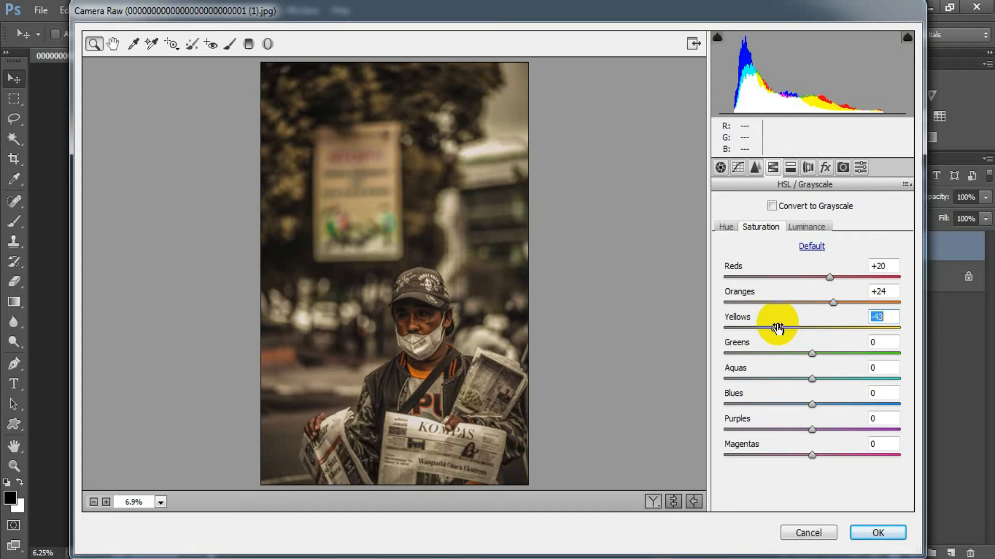
left_click_drag(810, 354, 750, 362)
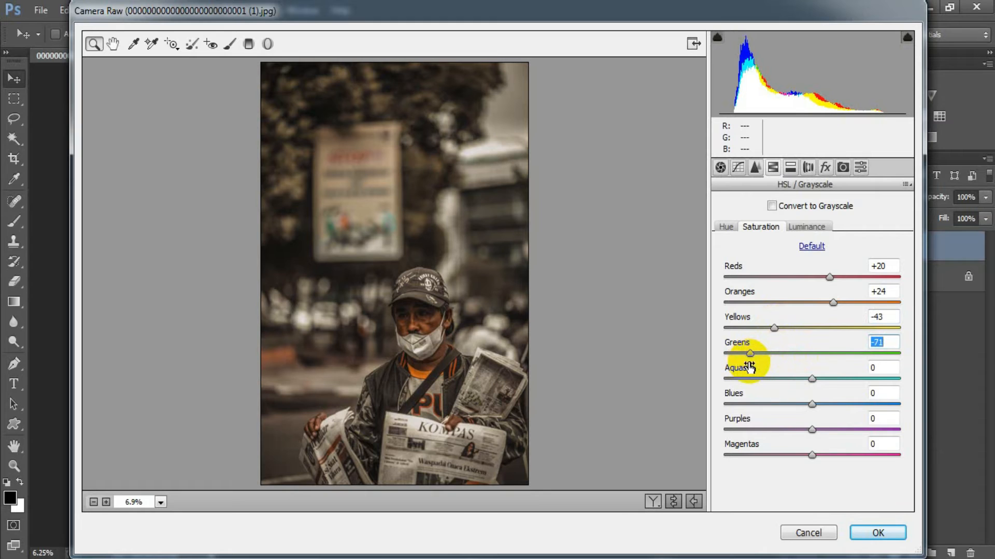
mouse_move(813, 381)
left_mouse_down()
mouse_move(786, 381)
mouse_move(800, 392)
left_mouse_up()
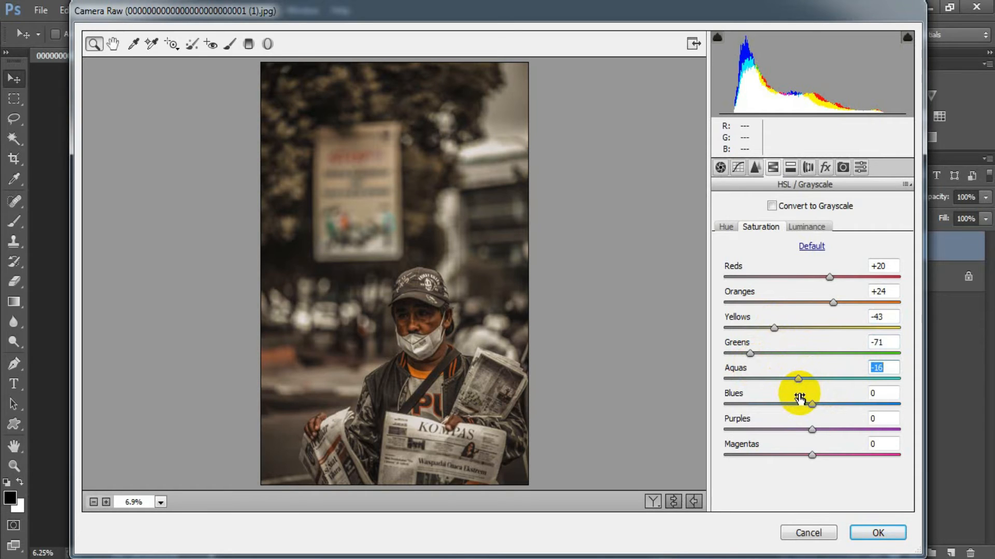
left_click_drag(815, 403, 800, 406)
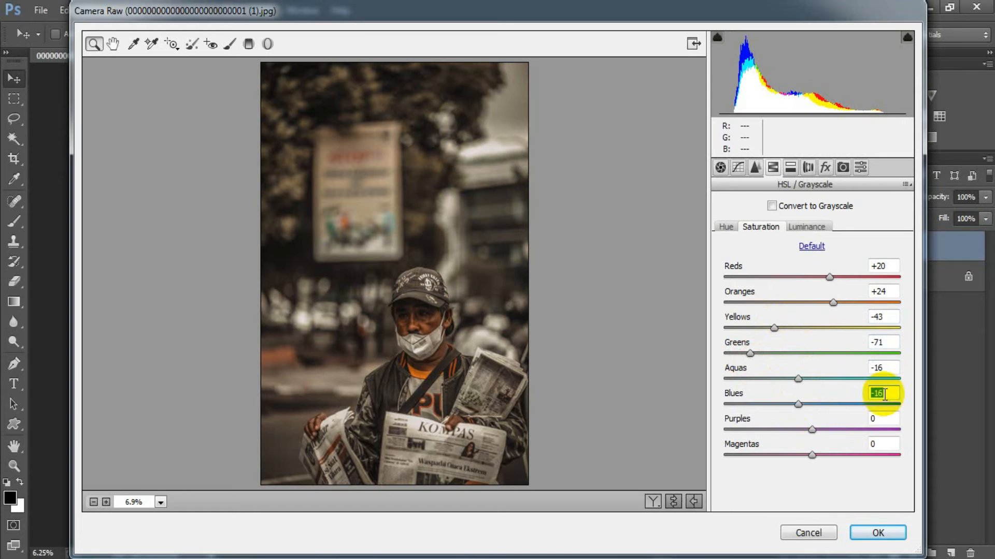
left_click(888, 394)
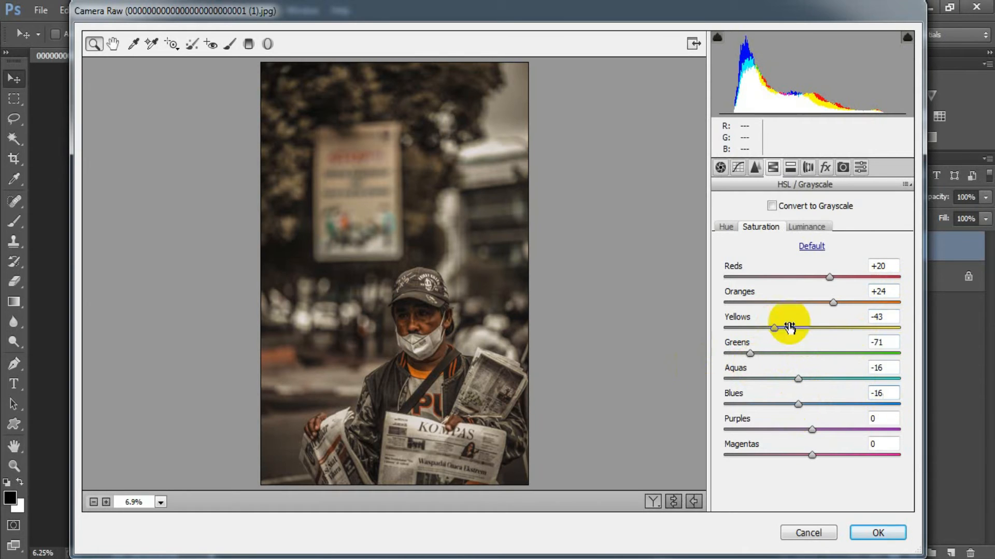
Step: Set the HSL luminance to Oranges +16, Yellows -15 and Greens -60
left_click(812, 226)
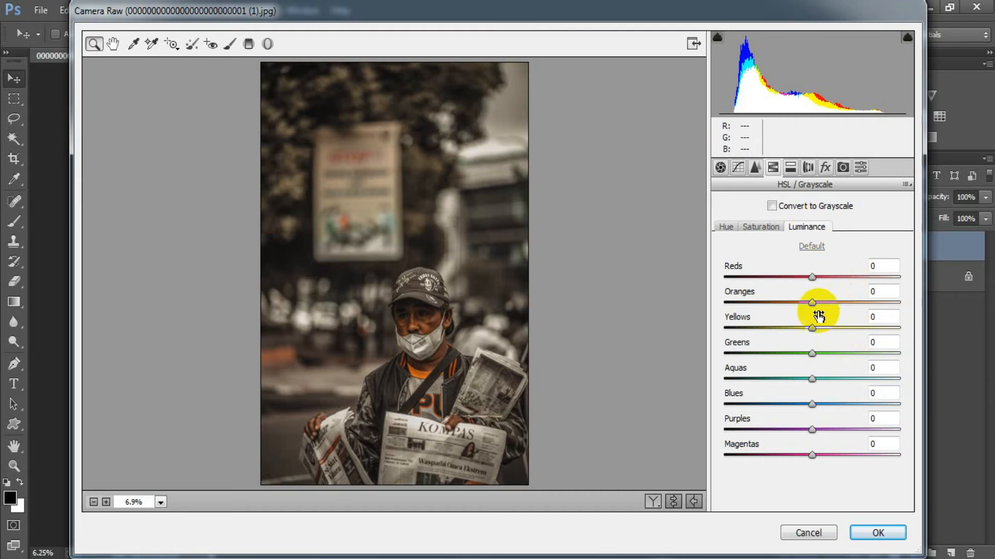
left_click_drag(810, 305, 824, 308)
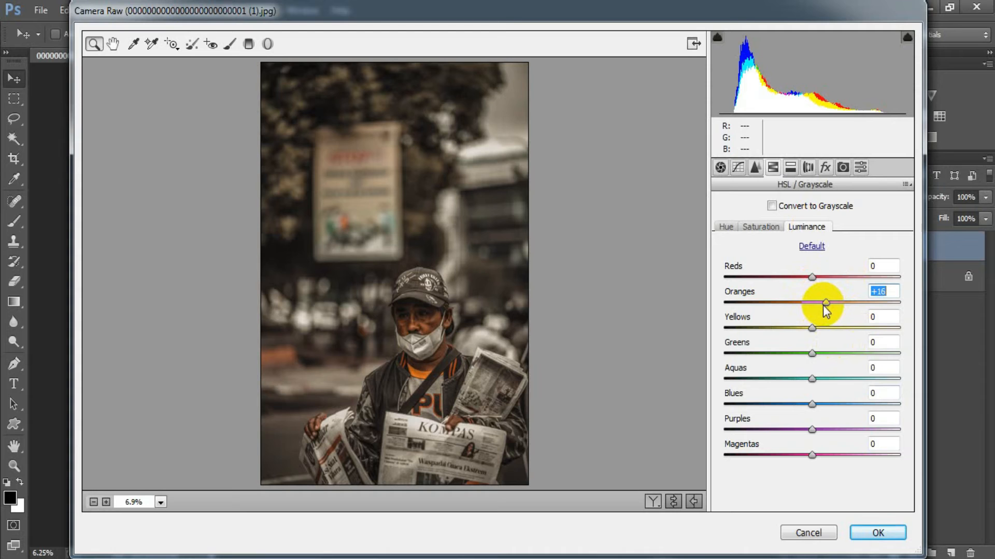
left_click_drag(812, 331, 762, 367)
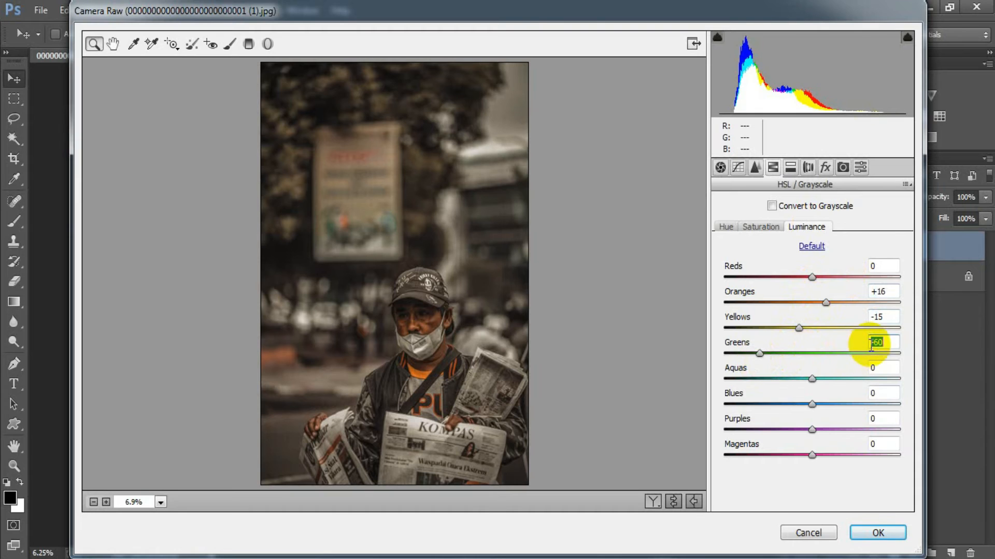
type("-60")
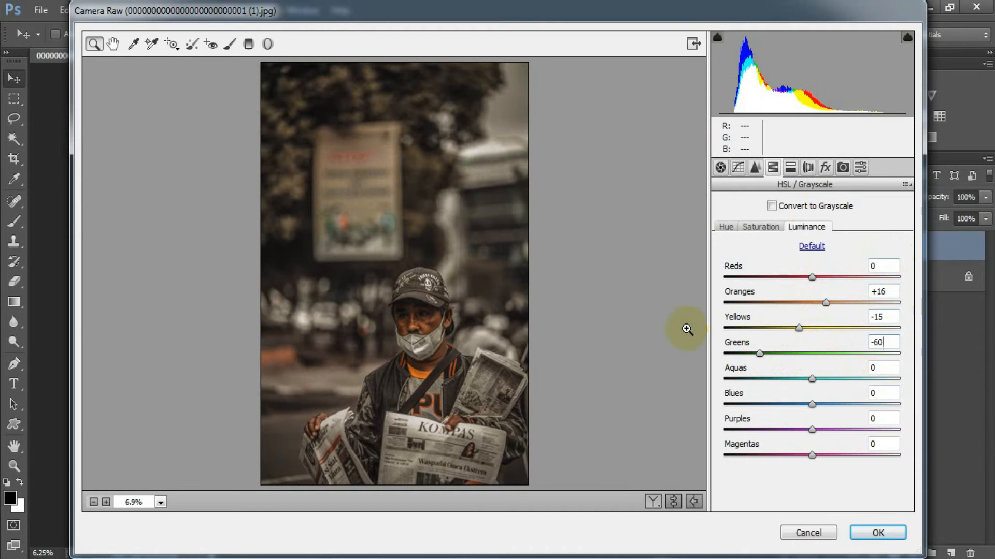
Step: Split-tone the highlights with Hue 62 and Saturation 25
left_click(790, 167)
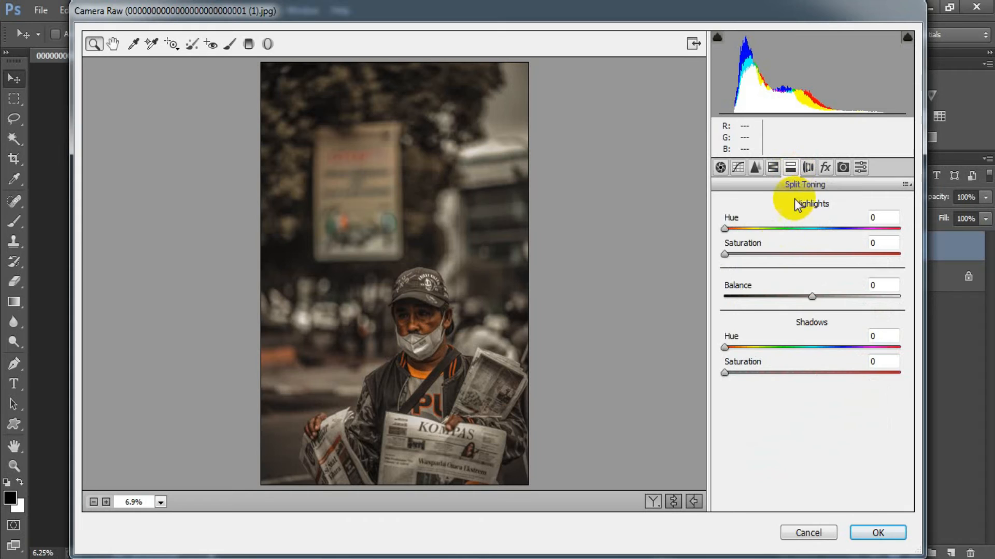
left_click_drag(725, 230, 754, 229)
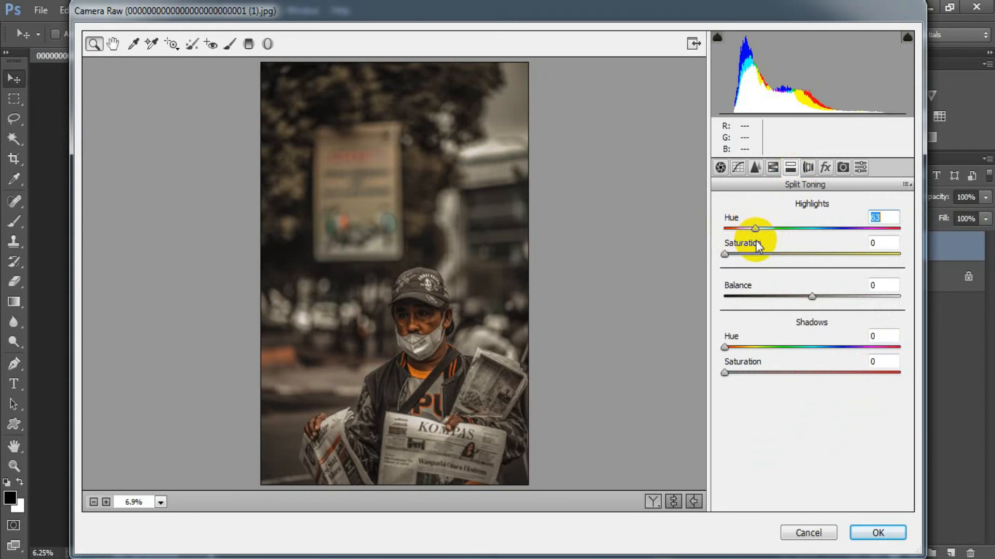
left_click_drag(756, 242, 766, 265)
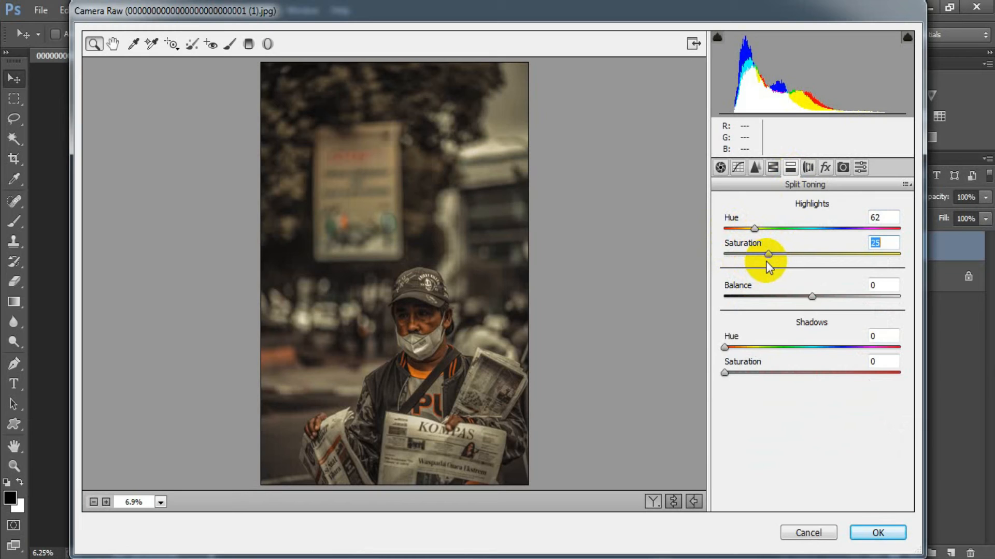
Step: Split-tone the shadows with Hue 200 and Saturation 12
left_click_drag(725, 347, 822, 347)
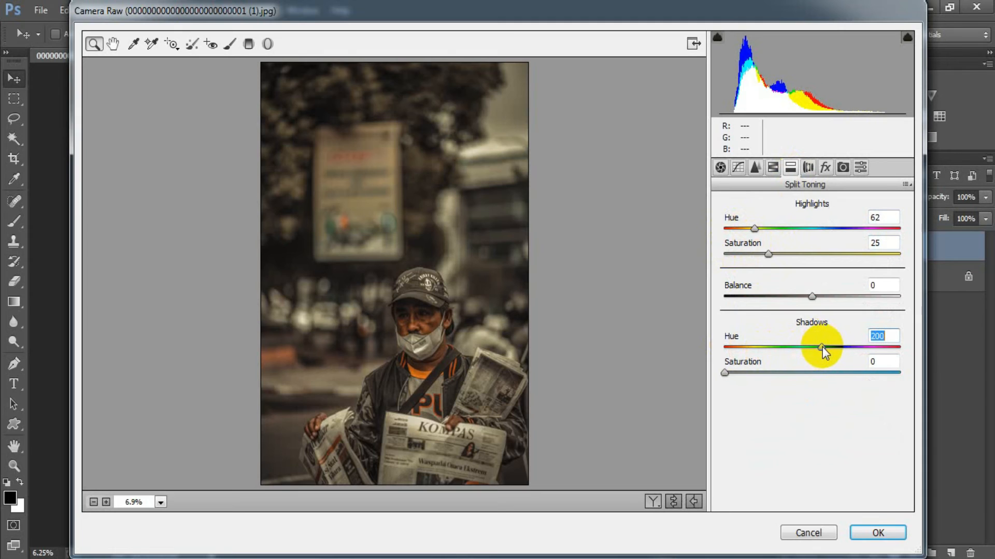
left_click_drag(724, 373, 746, 374)
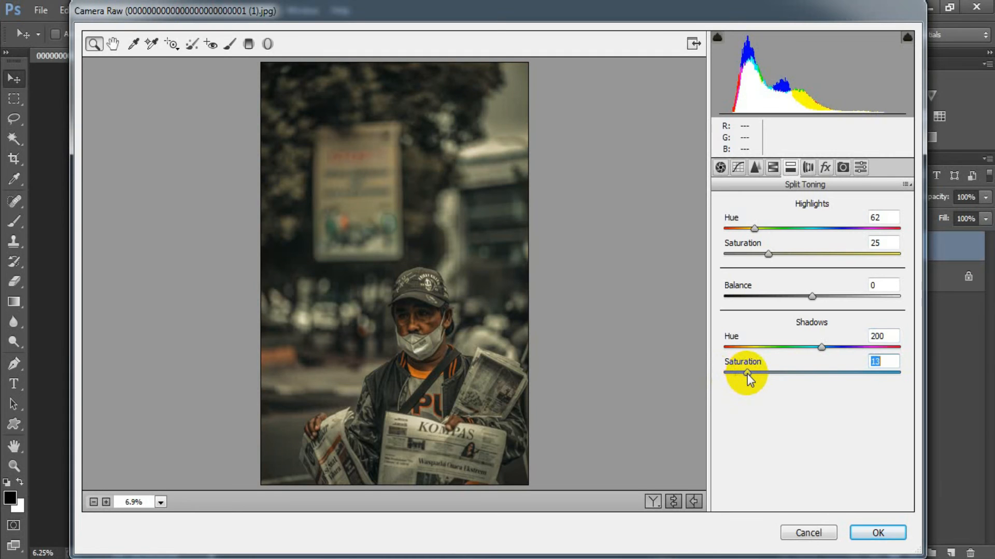
left_click(894, 362)
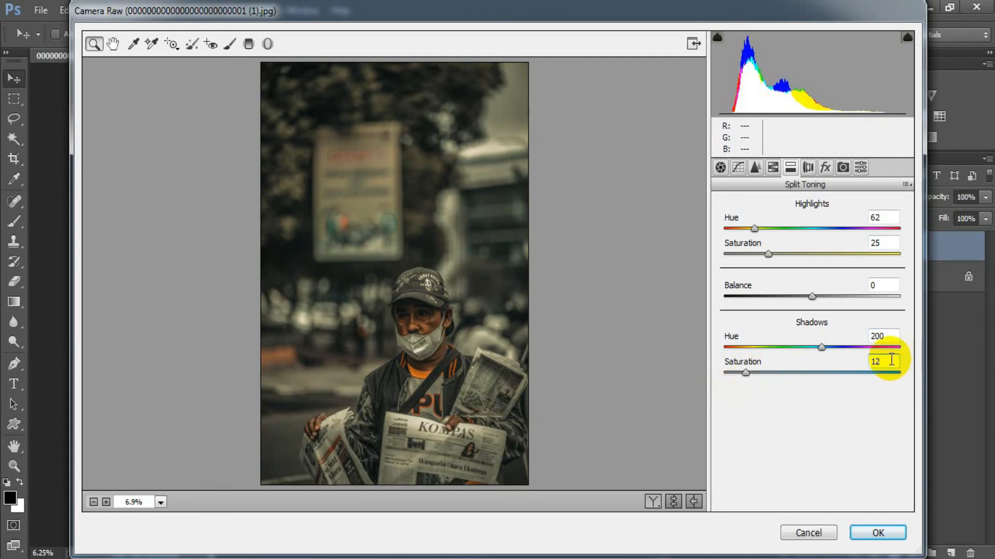
type("12")
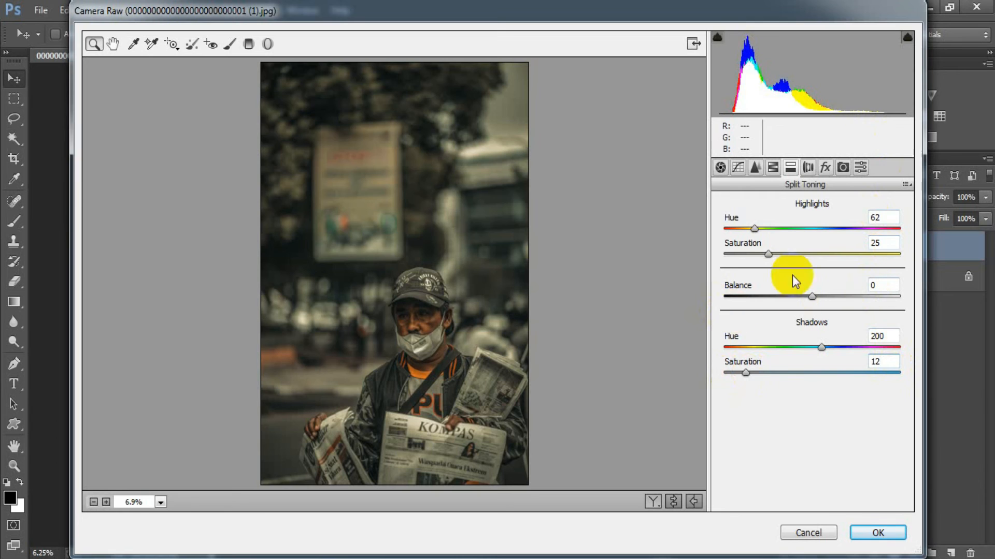
Step: In Camera Calibration, set the Red Primary to Hue +17 and Saturation -11
left_click(842, 167)
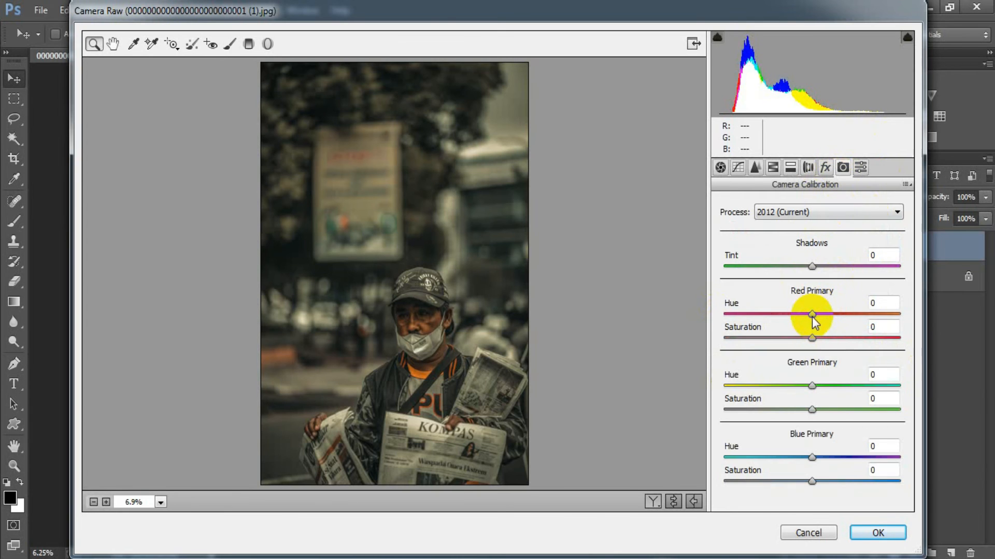
left_click_drag(813, 317, 824, 318)
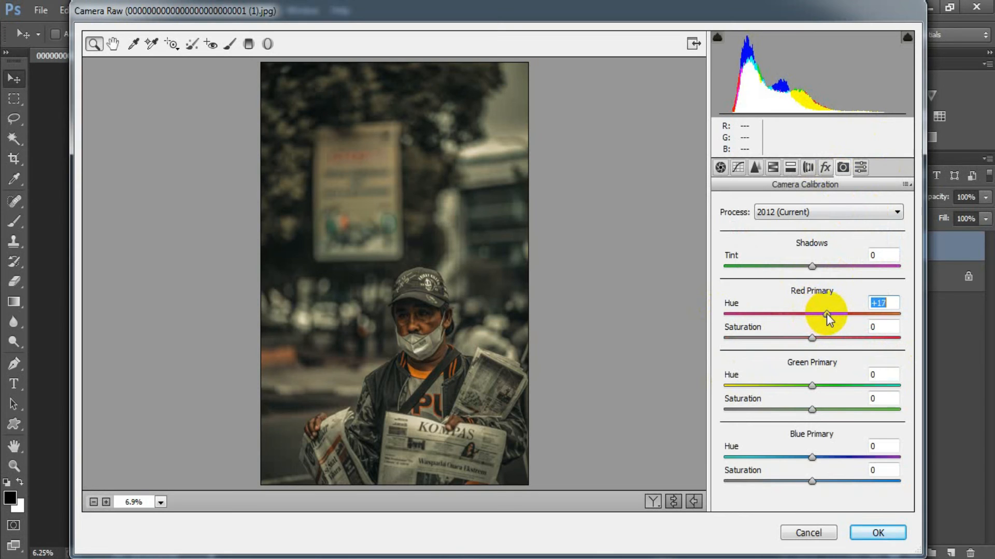
left_click(811, 338)
left_click_drag(811, 338, 802, 338)
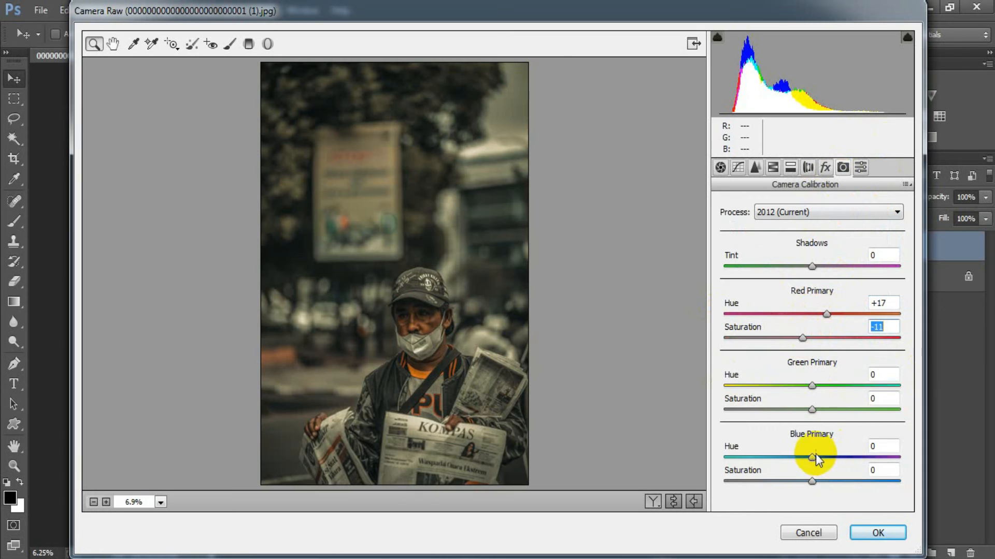
Step: Set the Blue Primary calibration to Hue -63 and Saturation -40
left_click_drag(811, 457, 758, 456)
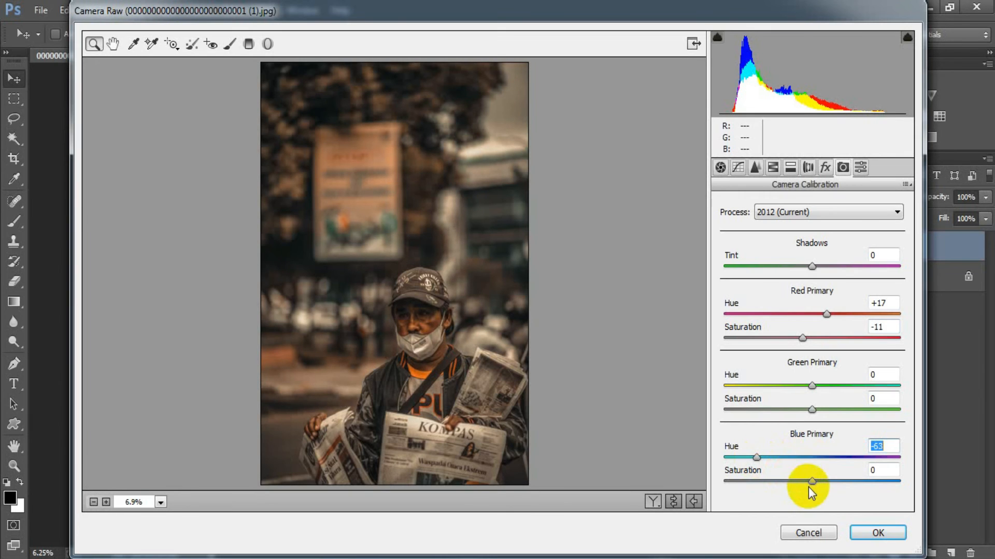
left_click_drag(811, 481, 774, 486)
left_click(888, 470)
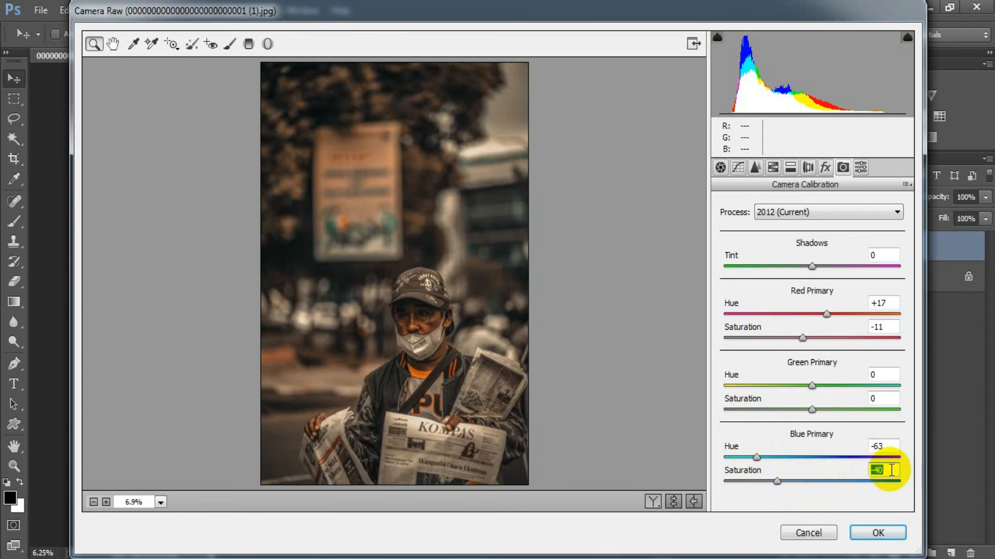
Step: Compare the photo before and after side by side, and apply the Camera Raw filter to Layer 1
left_click(673, 501)
left_click(674, 501)
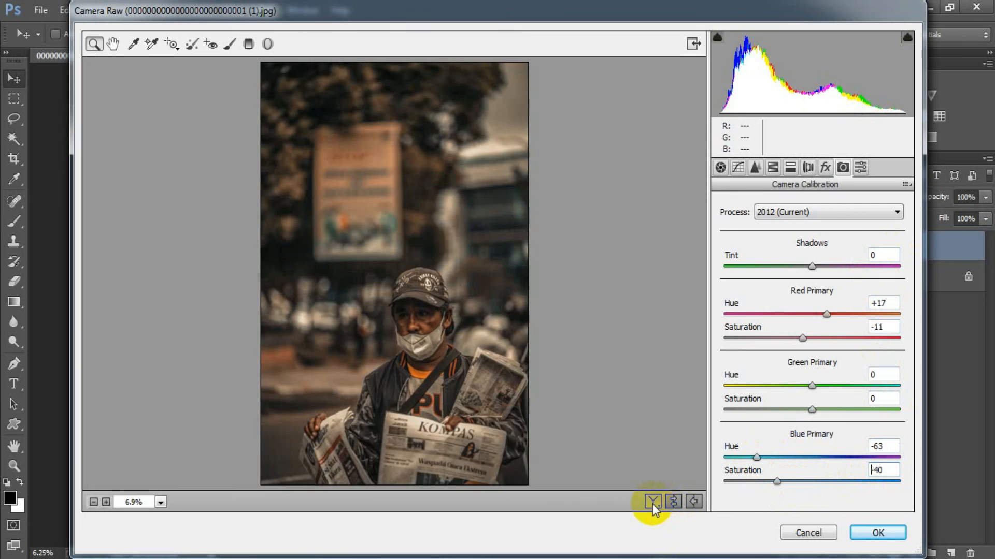
left_click(652, 504)
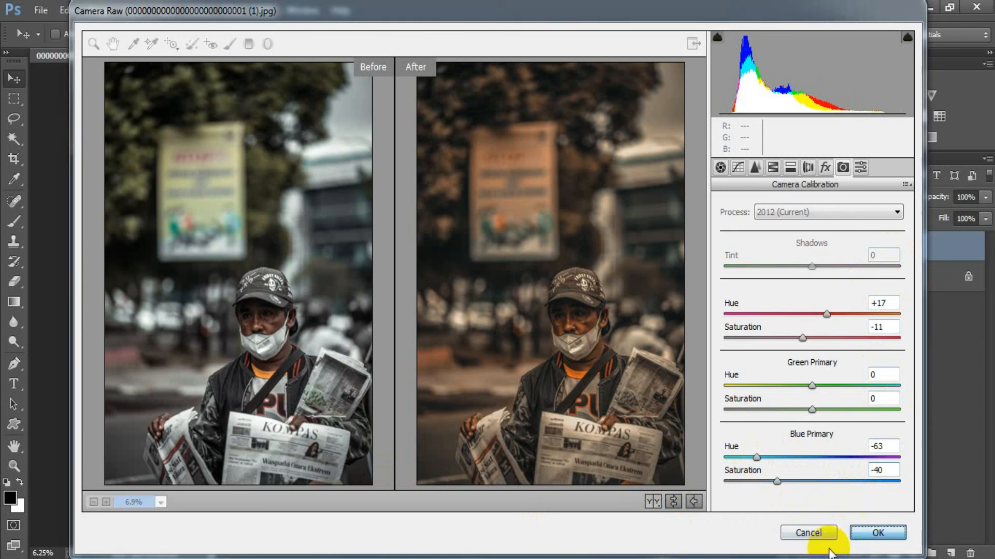
left_click(828, 536)
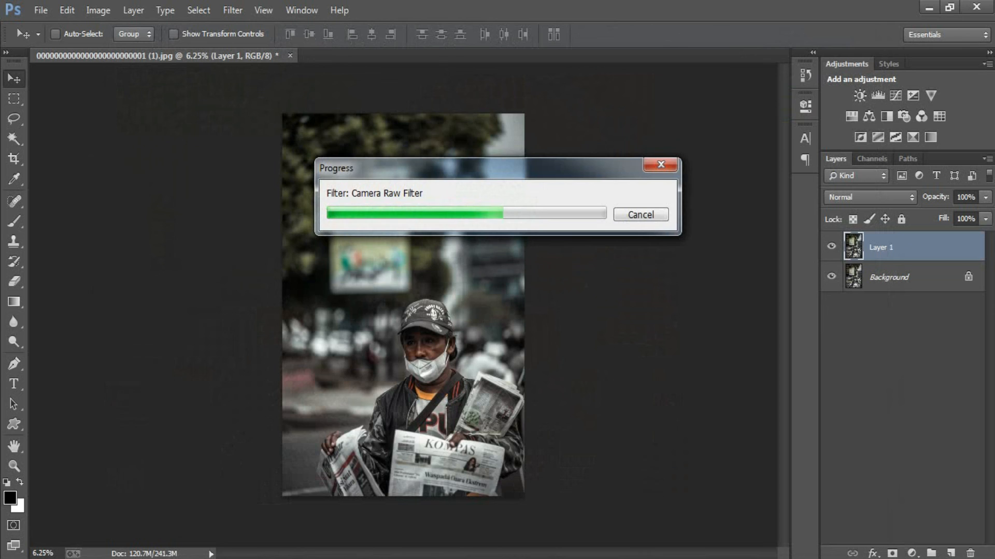
Step: Compare the graded and original versions of the newspaper seller and teddy bear images by hiding and showing Layer 1 in each
left_click(831, 248)
left_click(831, 248)
left_click(388, 54)
left_click(831, 243)
left_click(831, 243)
left_click(831, 243)
left_click(831, 242)
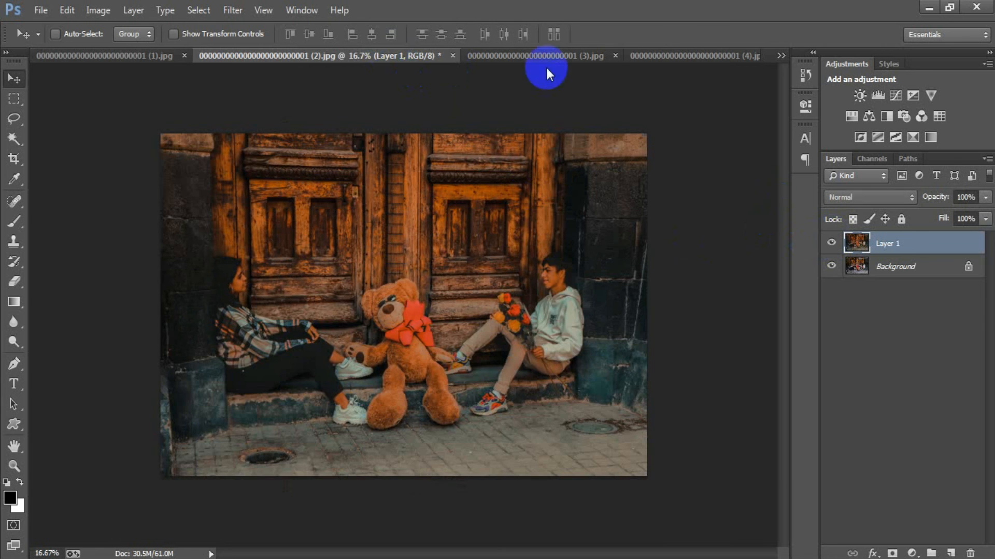
Step: Switch to the image ending in (3) and hide and show its top layer to compare before and after
left_click(504, 54)
left_click(831, 244)
left_click(832, 243)
left_click(832, 244)
left_click(831, 244)
Step: Switch to the bicycle street market image ending in (4) and toggle Layer 1's visibility to compare the grade
left_click(671, 58)
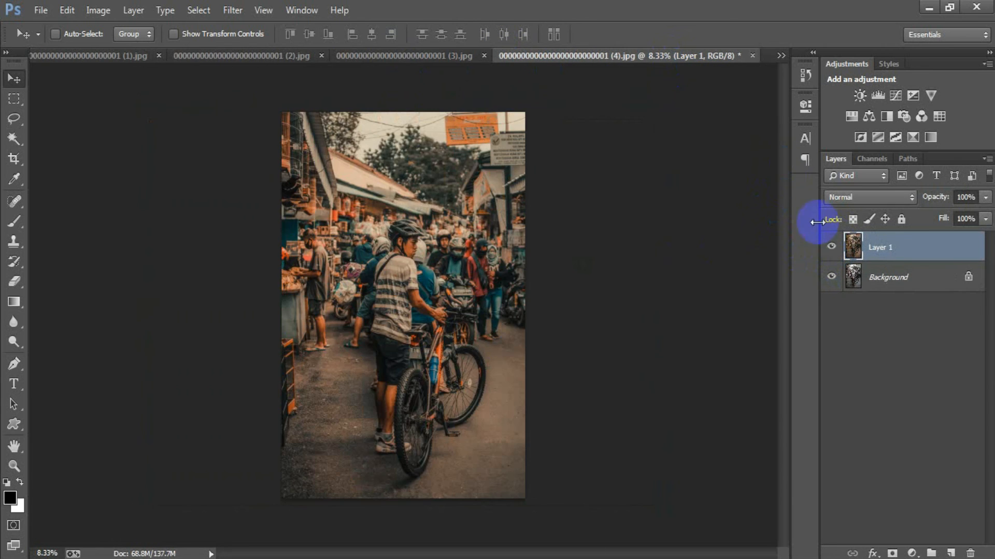
left_click(831, 249)
left_click(831, 248)
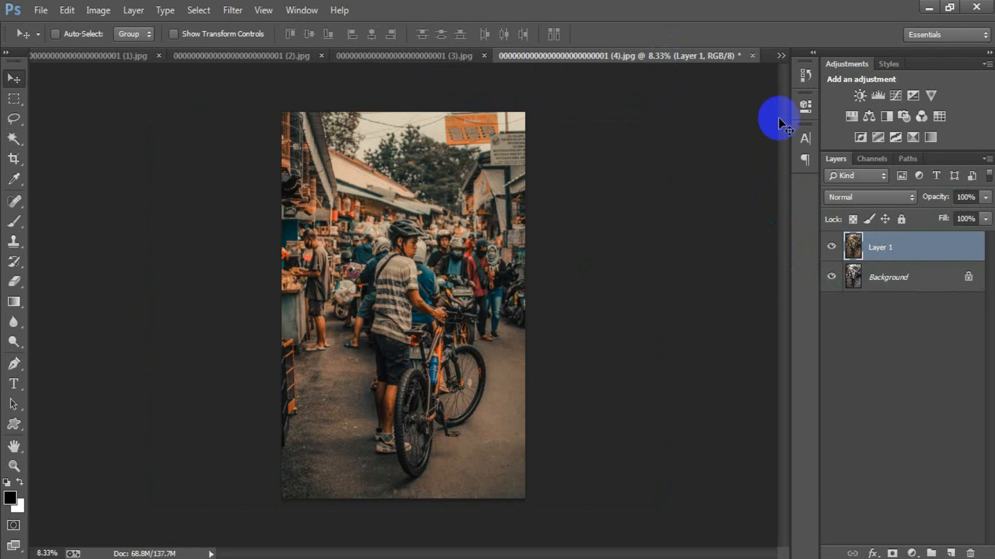
Step: Switch to the umbrella food cart image ending in (5) and toggle Layer 1's visibility to compare the grade
left_click(780, 55)
left_click(819, 131)
left_click(831, 247)
left_click(831, 249)
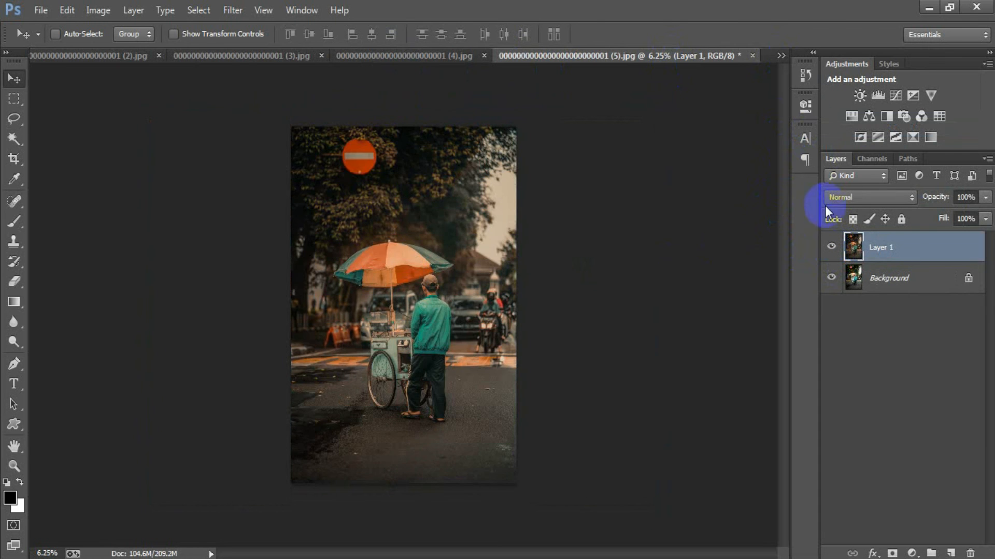
Step: Return to the newspaper seller image ending in (1) and toggle Layer 1 off and on to review the final grade
left_click(781, 56)
left_click(829, 49)
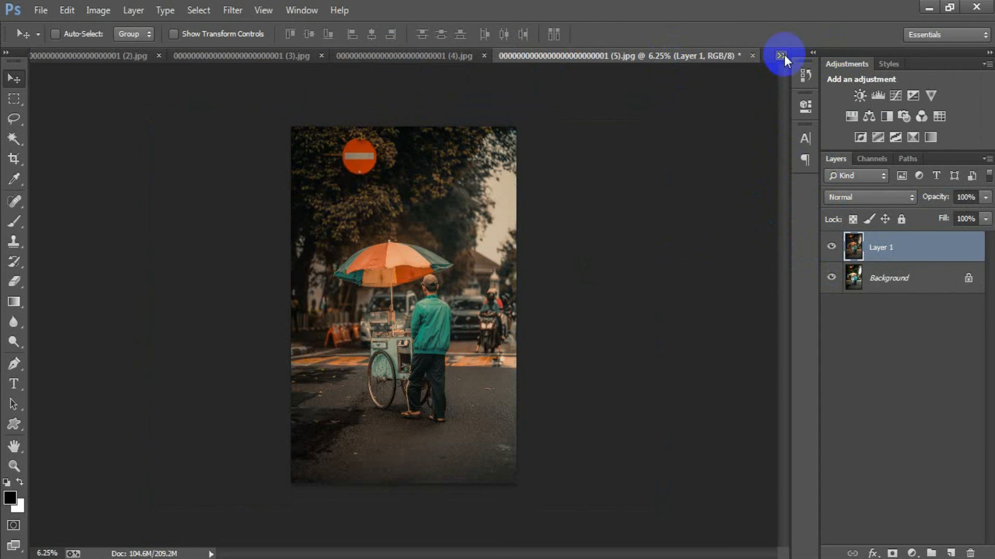
left_click(782, 56)
left_click(813, 61)
left_click(830, 248)
left_click(830, 248)
left_click(830, 249)
left_click(831, 248)
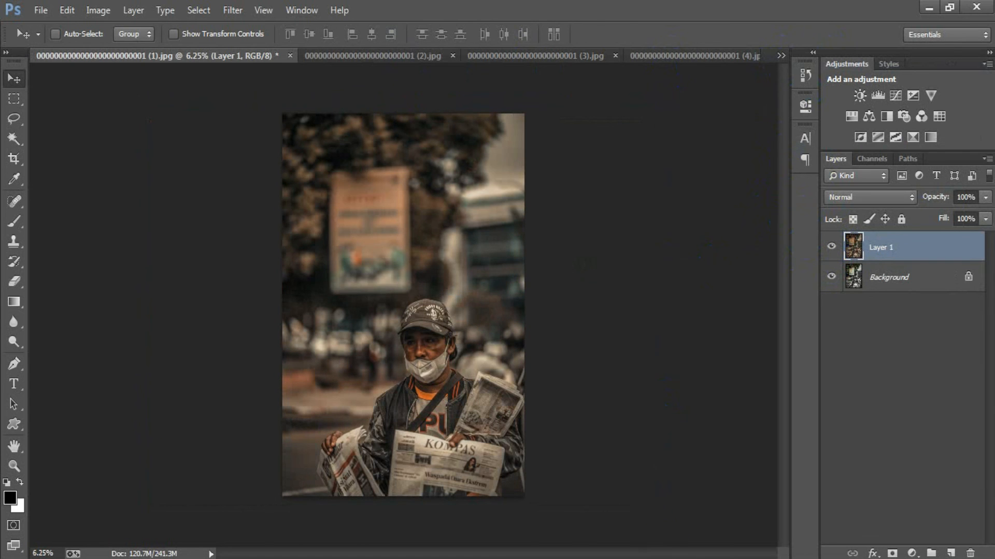